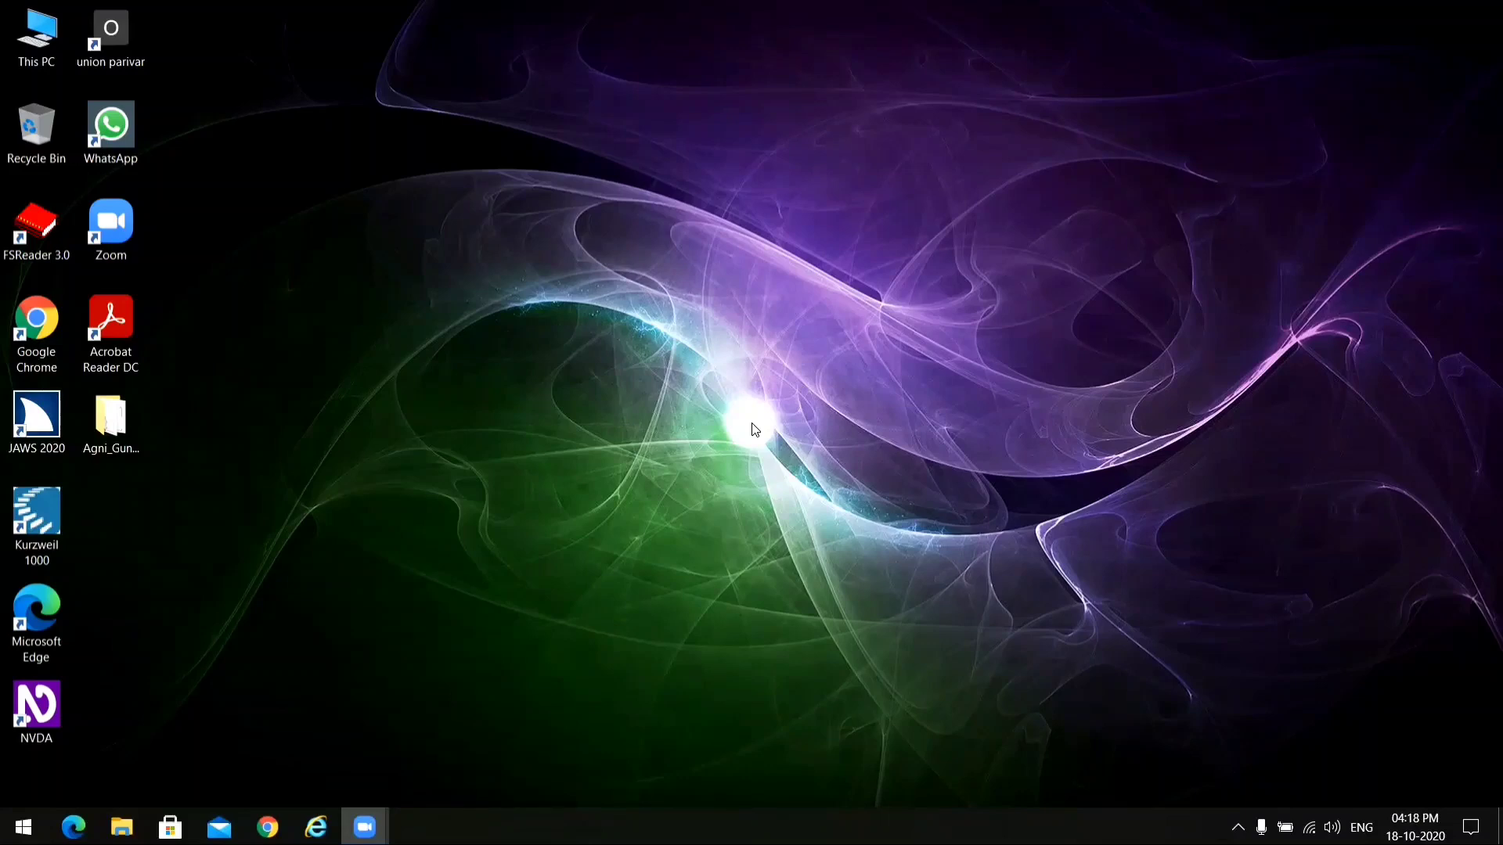
Show the Windows desktop to locate the WhatsApp shortcut
key(super+d)
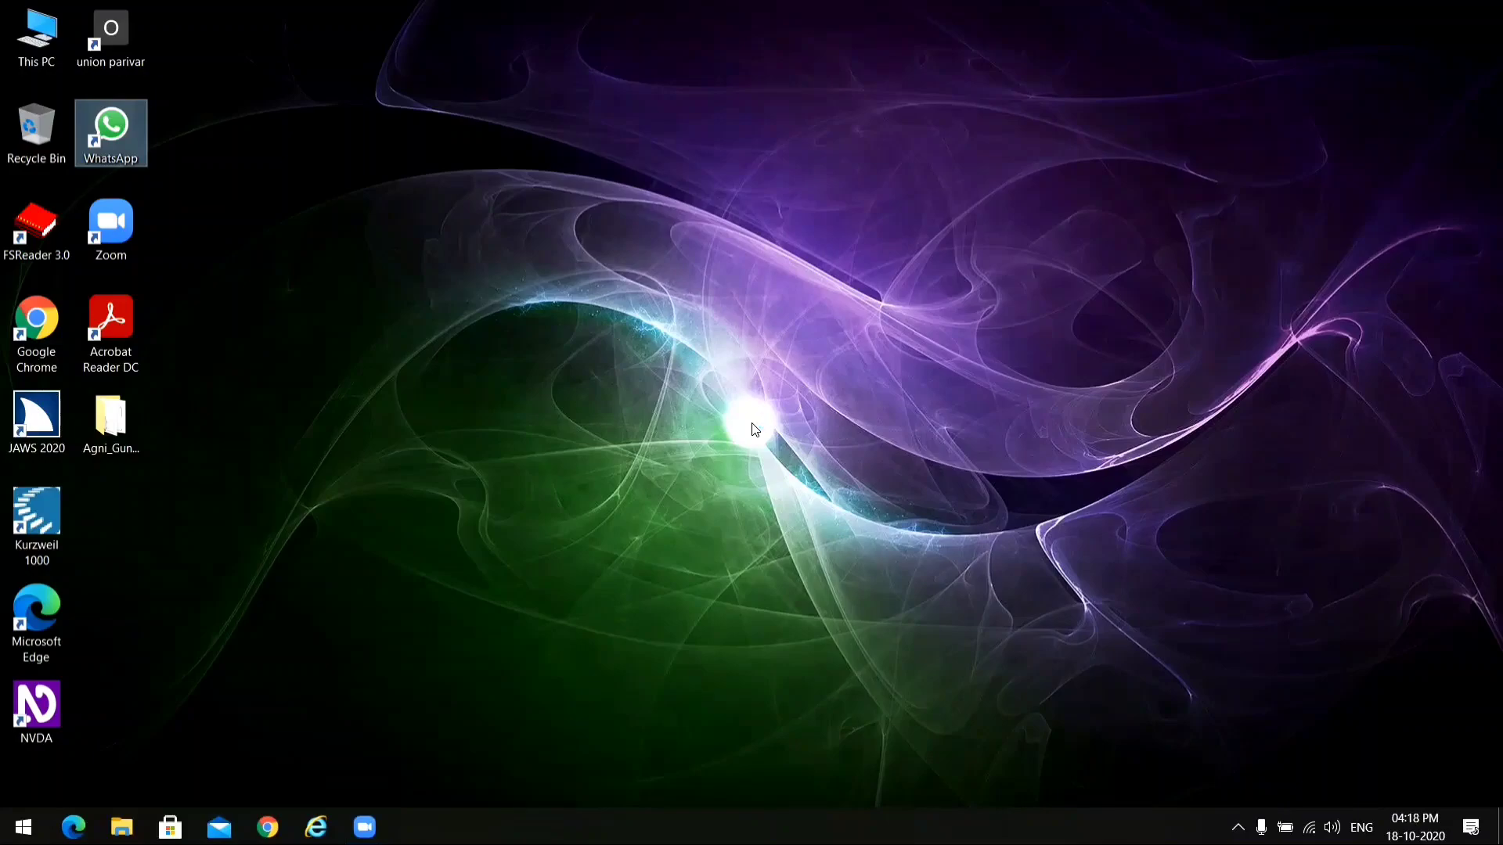
Launch the WhatsApp desktop shortcut so web.whatsapp.com opens in Chrome
key(Return)
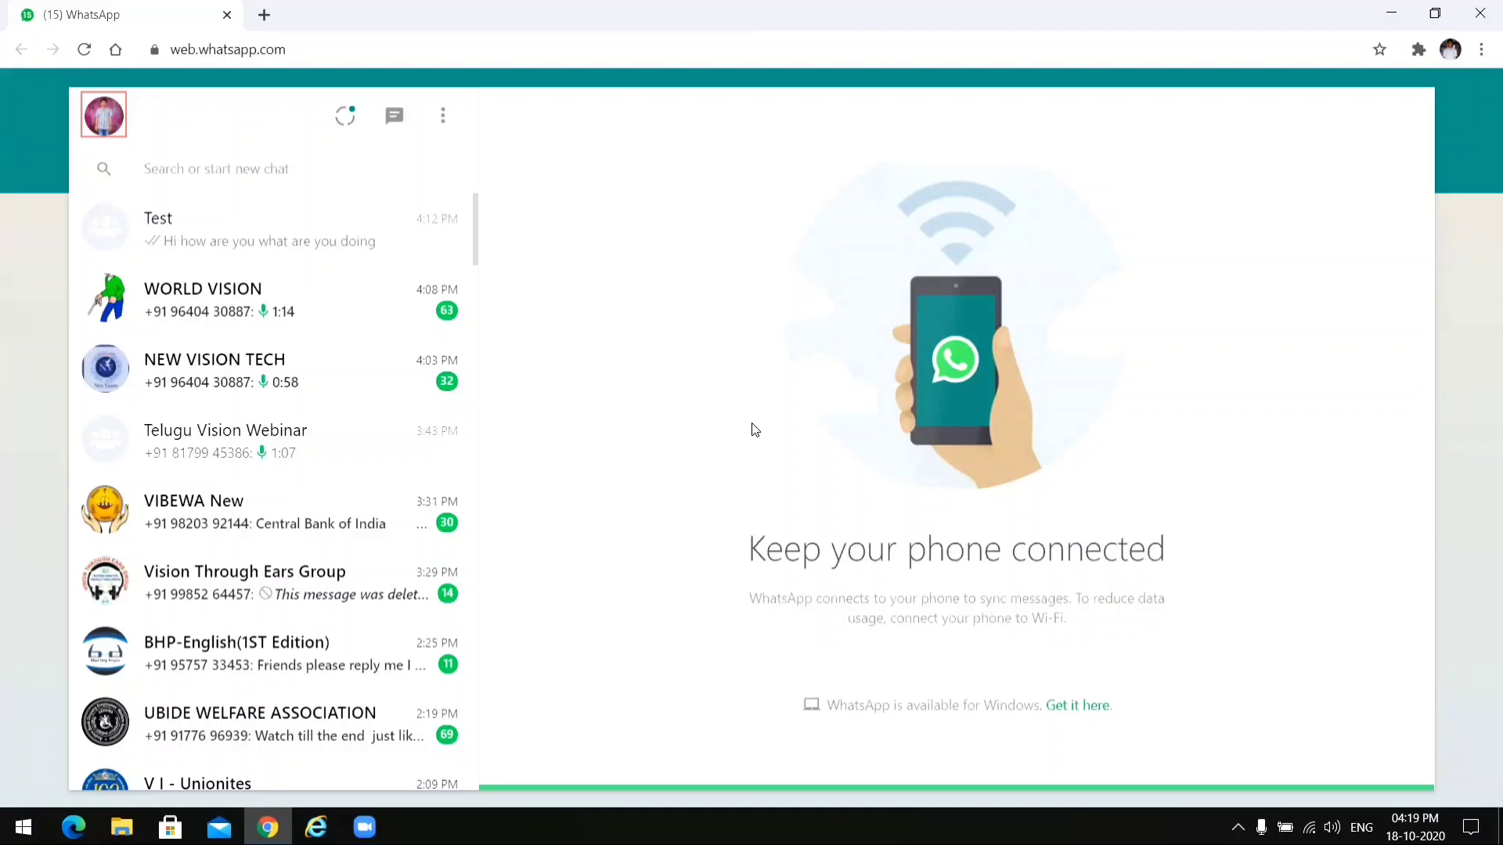
Open your Profile and read the Your Name heading, display name and visibility note
key(Return)
key(ctrl+a)
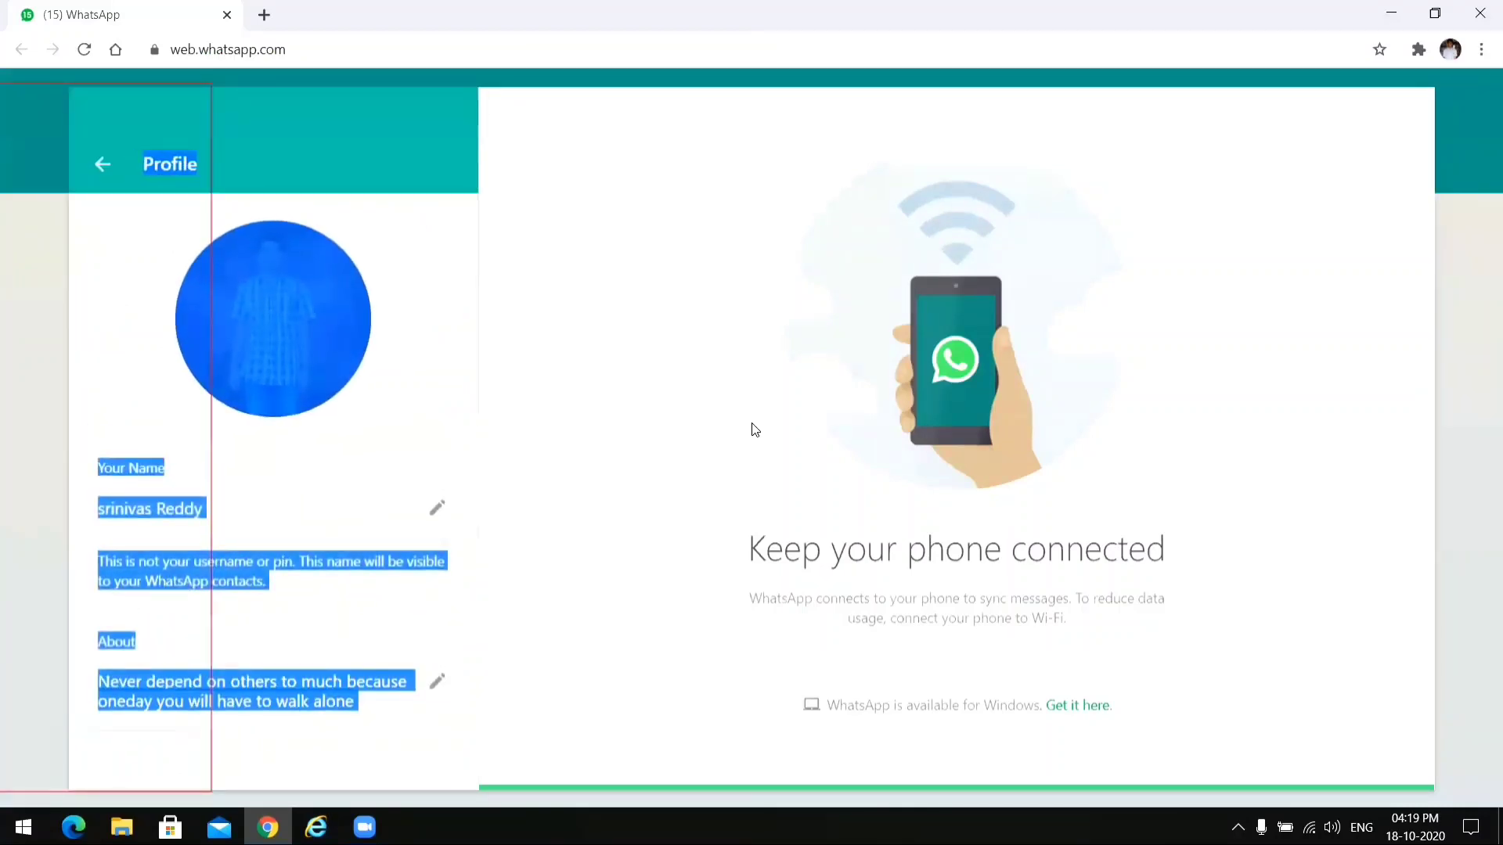
key(Tab)
key(Tab)
key(Tab)
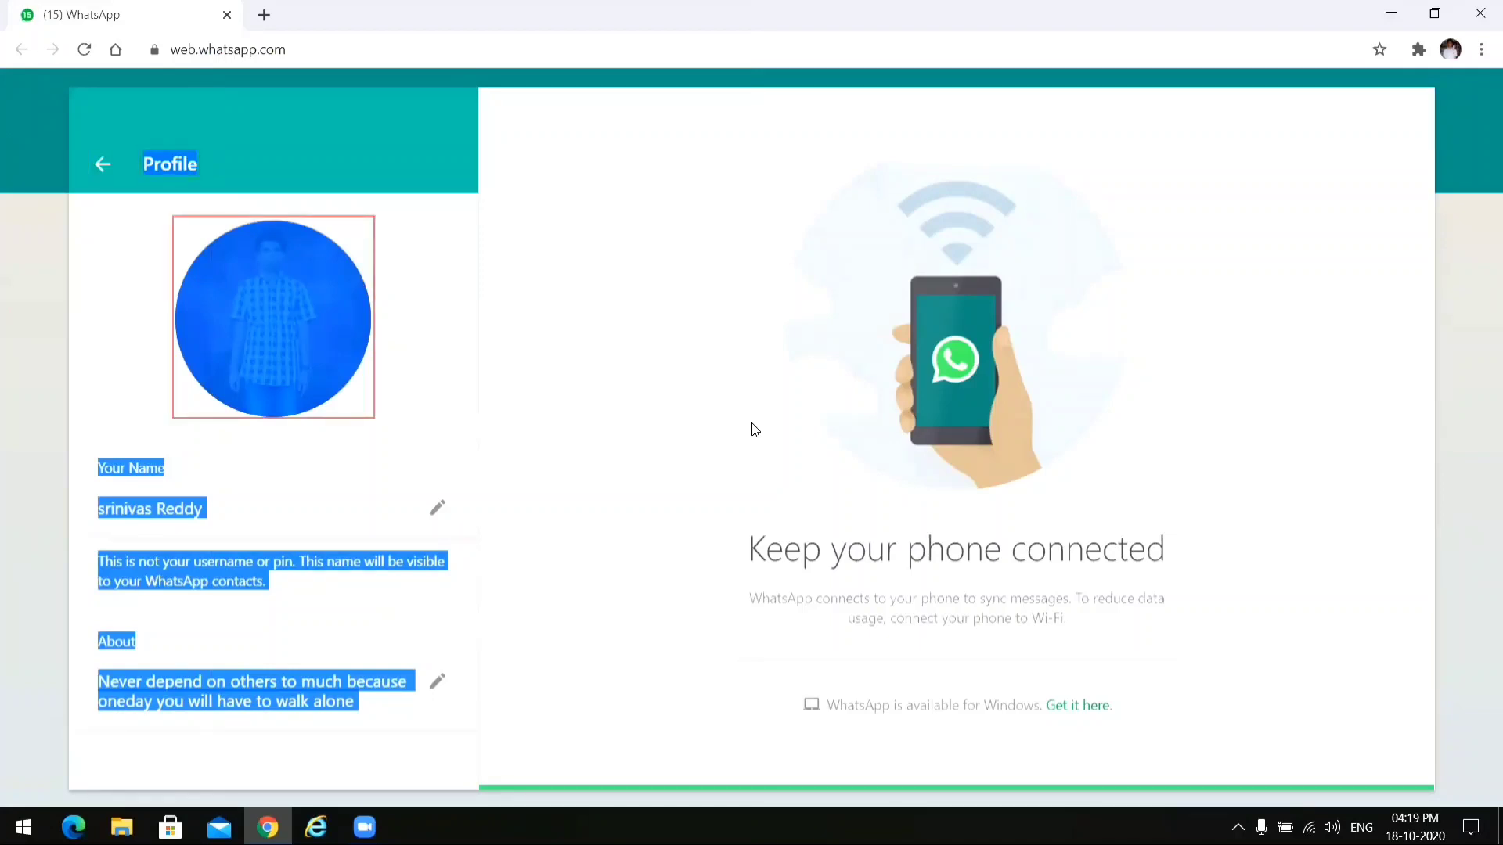
key(Tab)
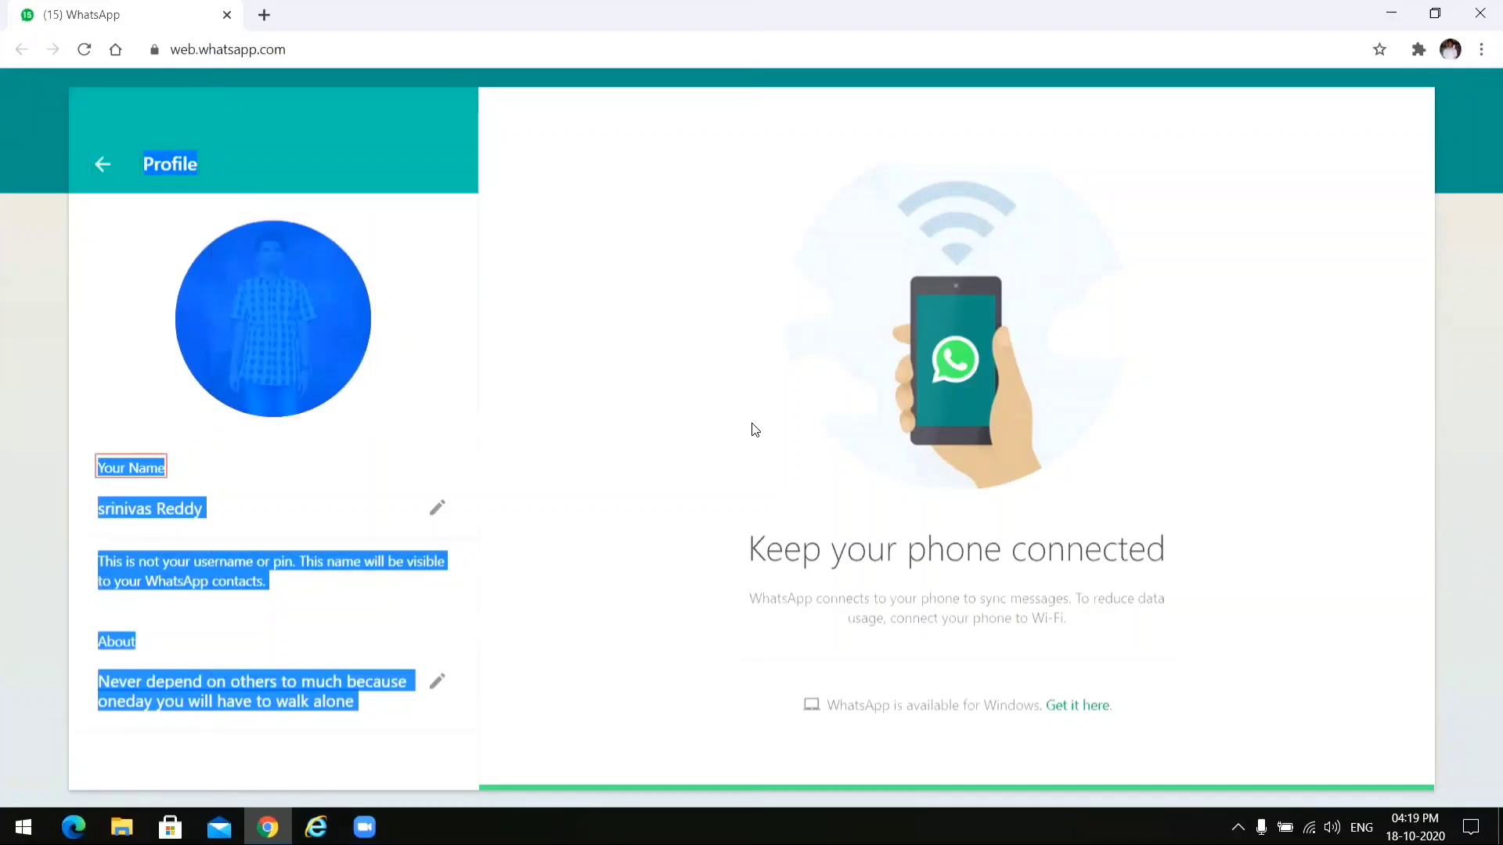
key(Tab)
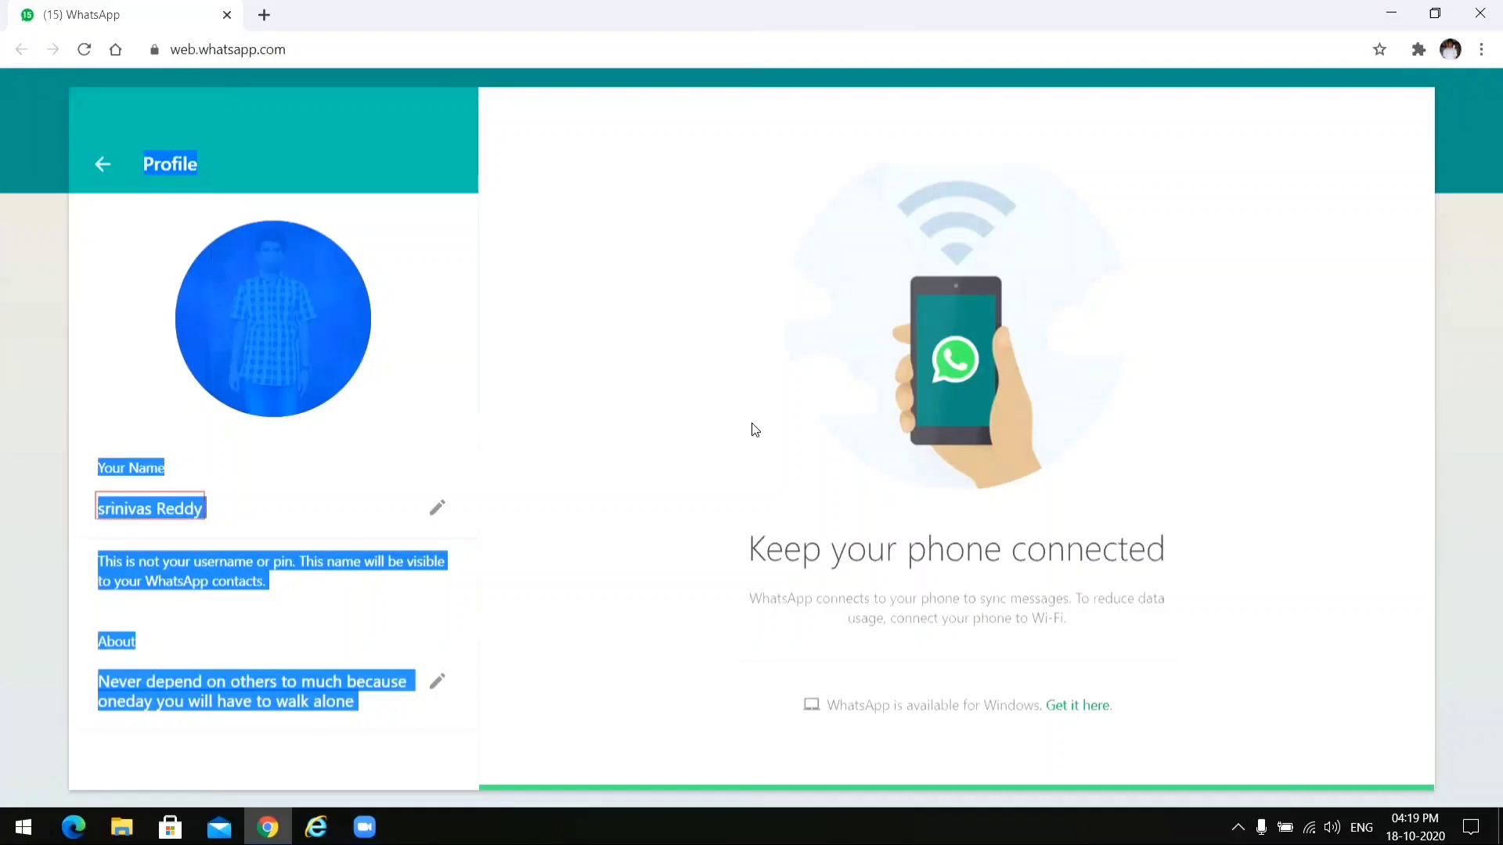
key(Tab)
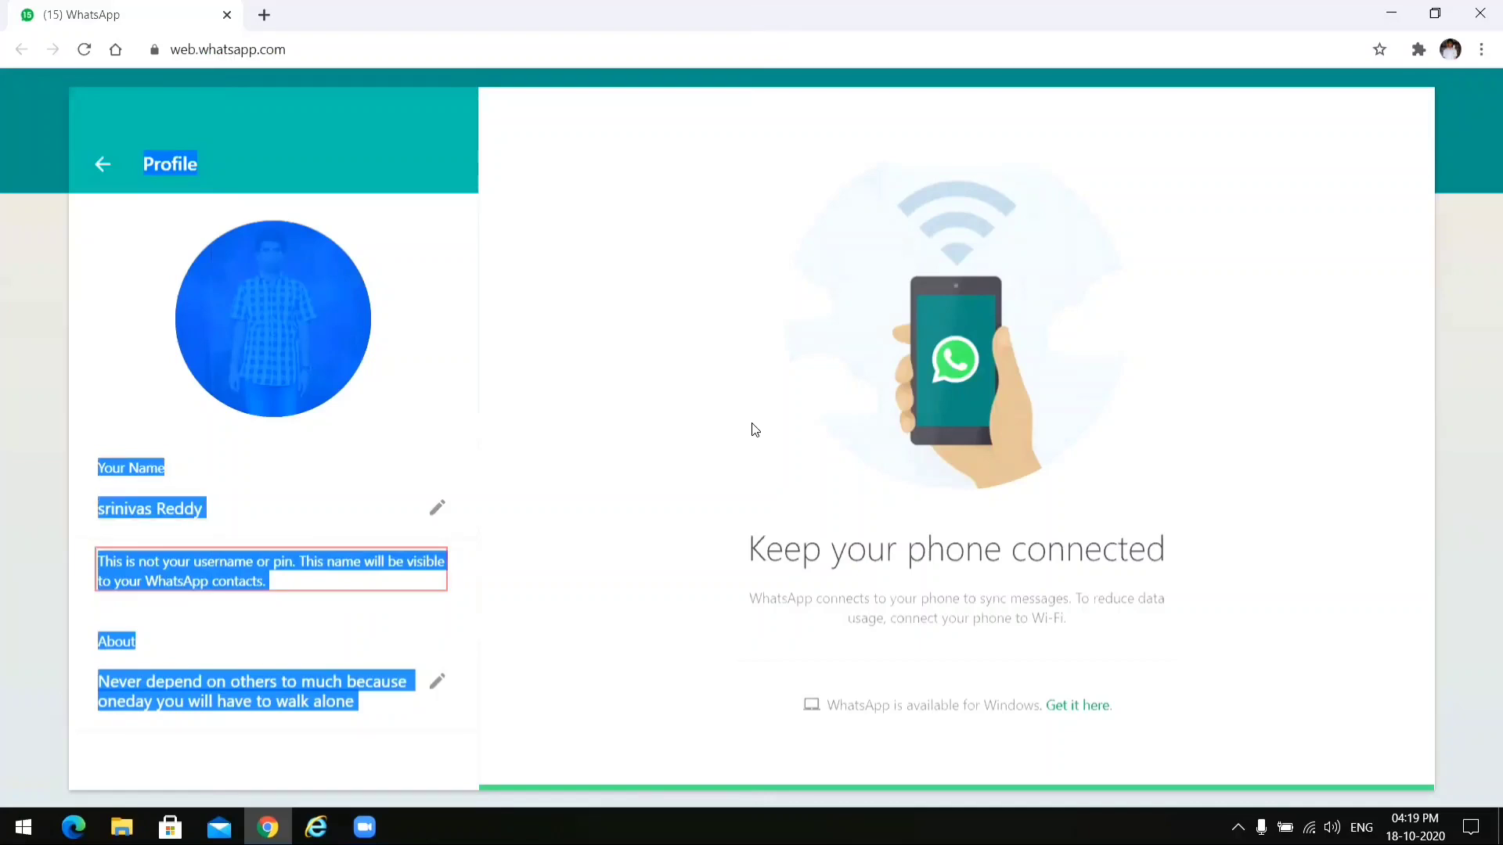
Read the About heading and status text, cycling through the profile panel
key(Tab)
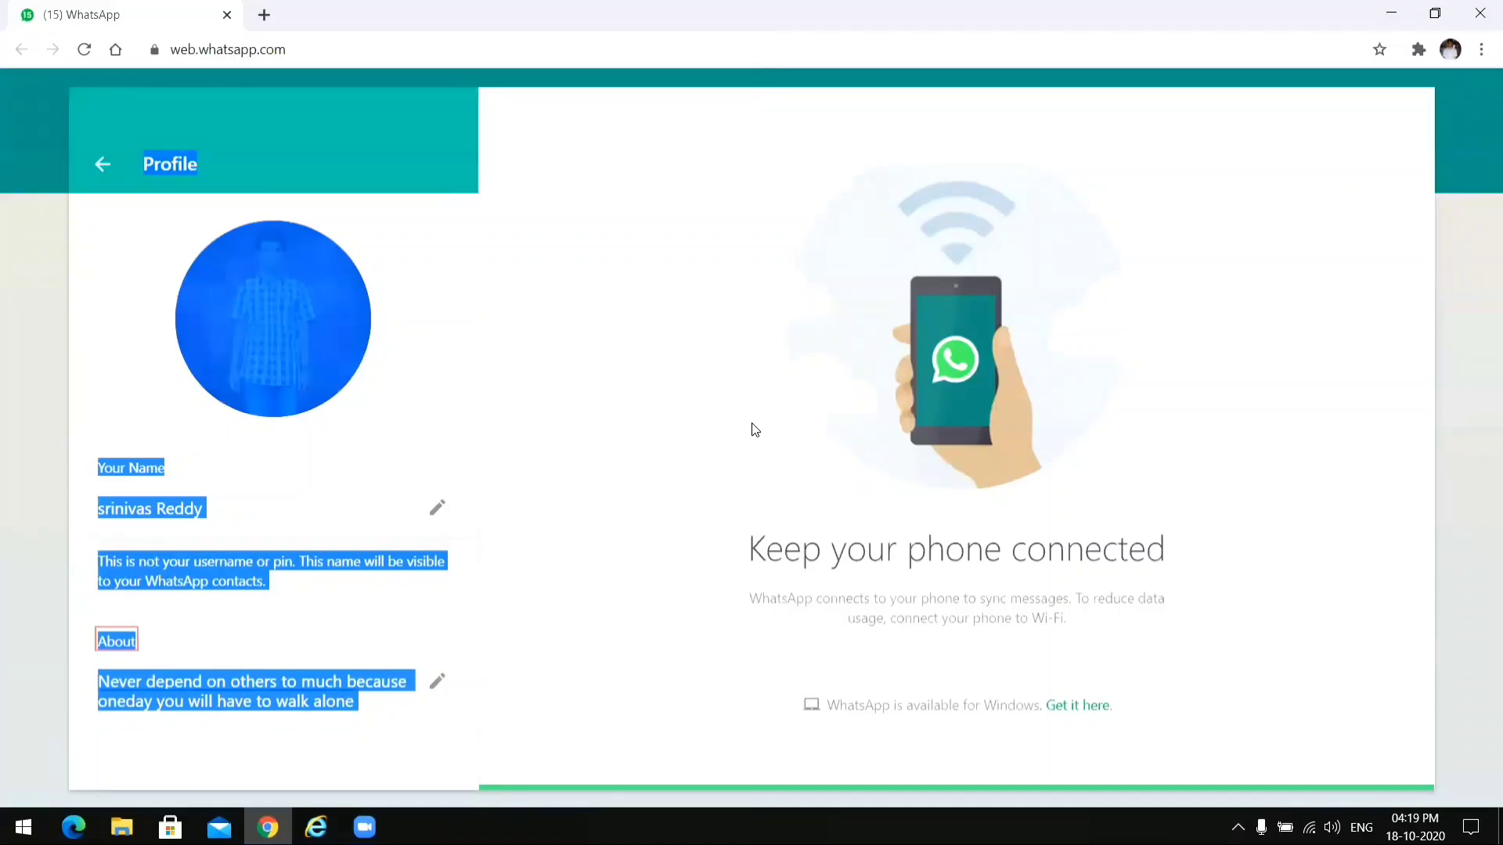
key(Tab)
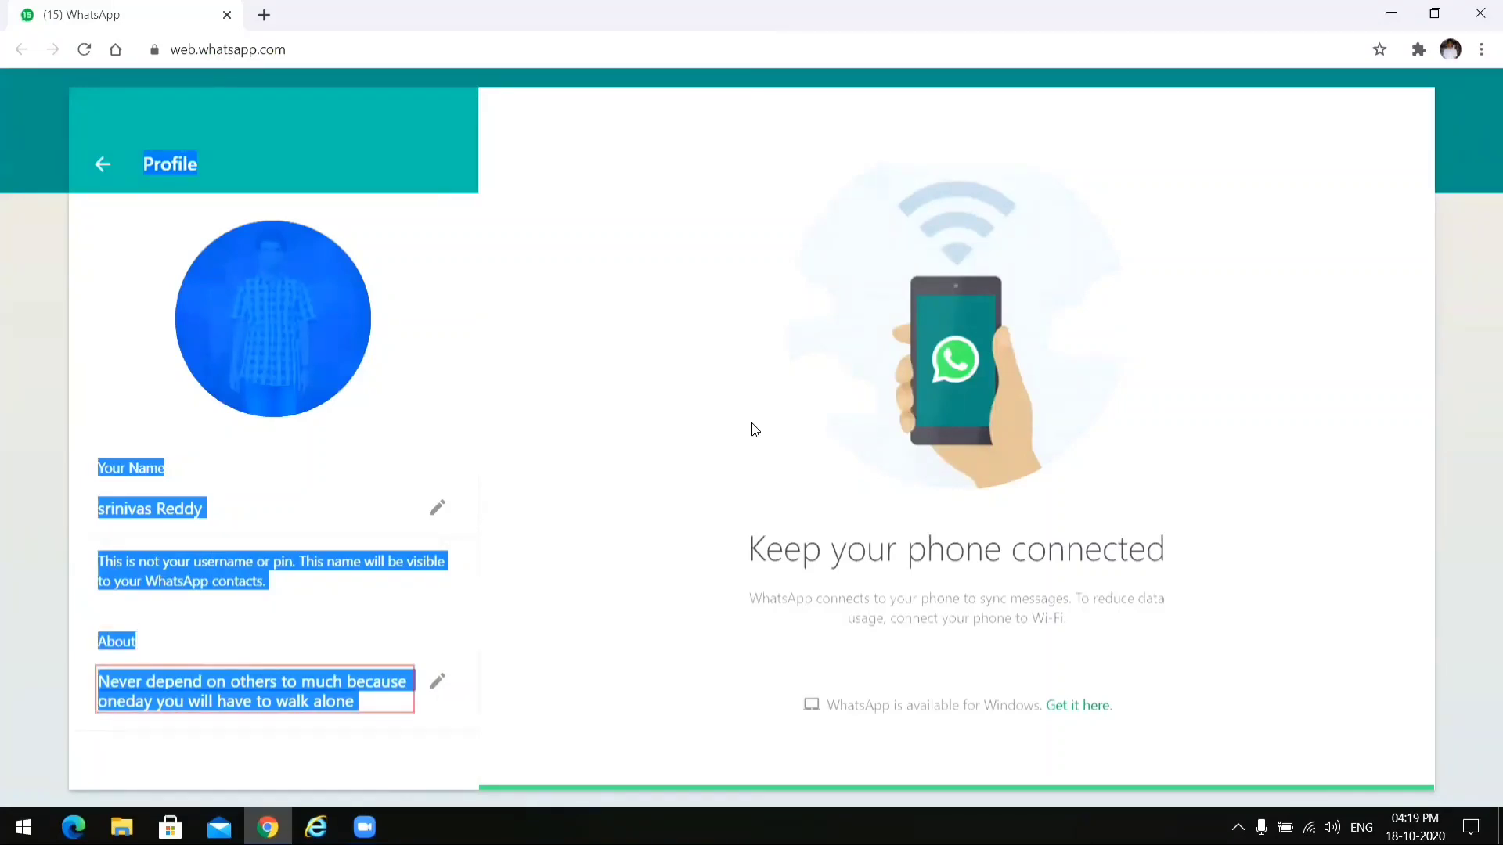
key(Tab)
key(Tab)
key(shift+Tab)
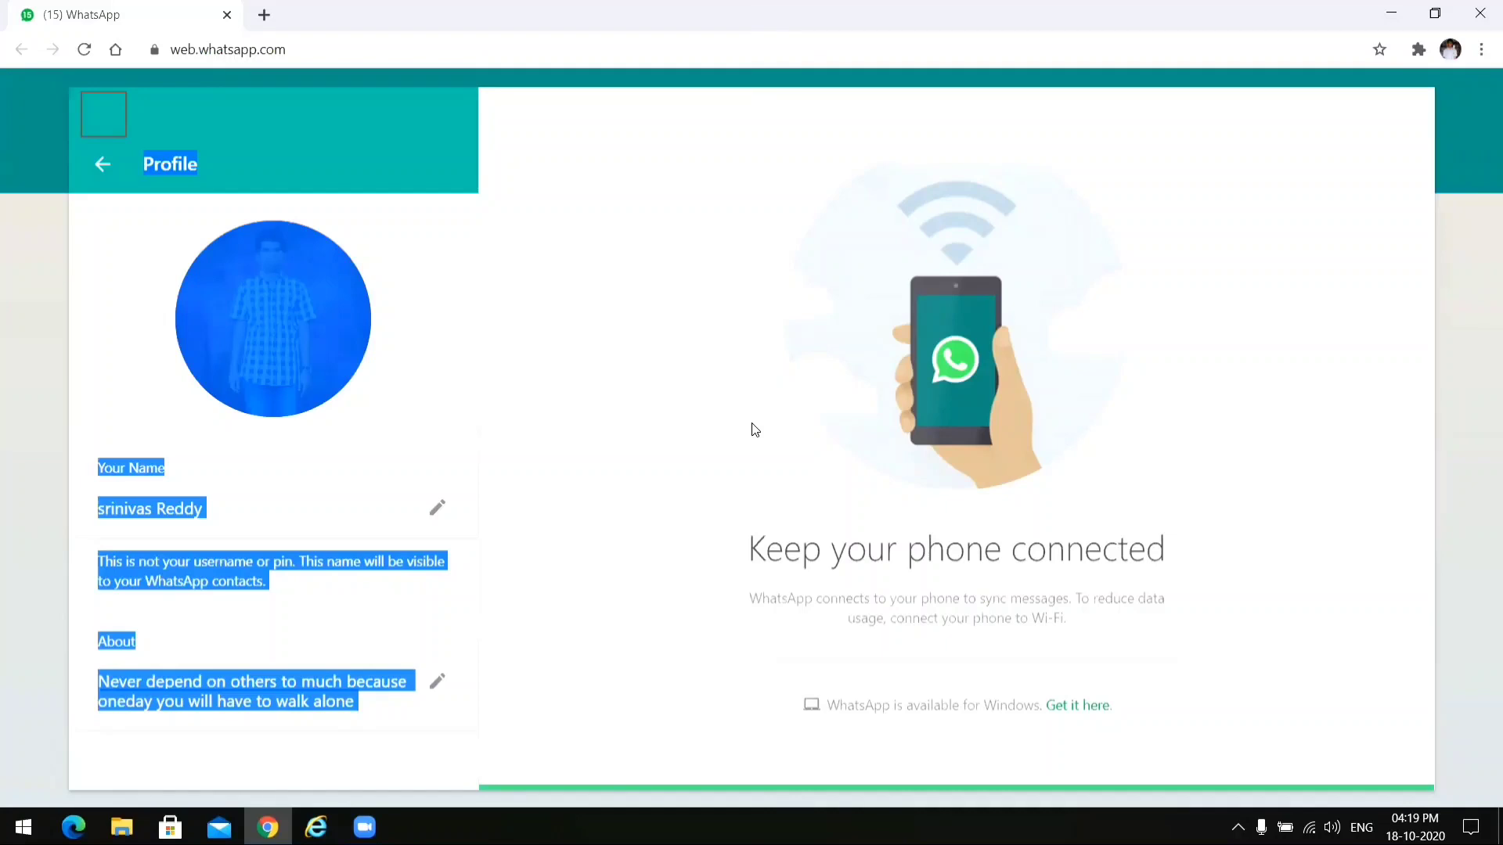
key(Tab)
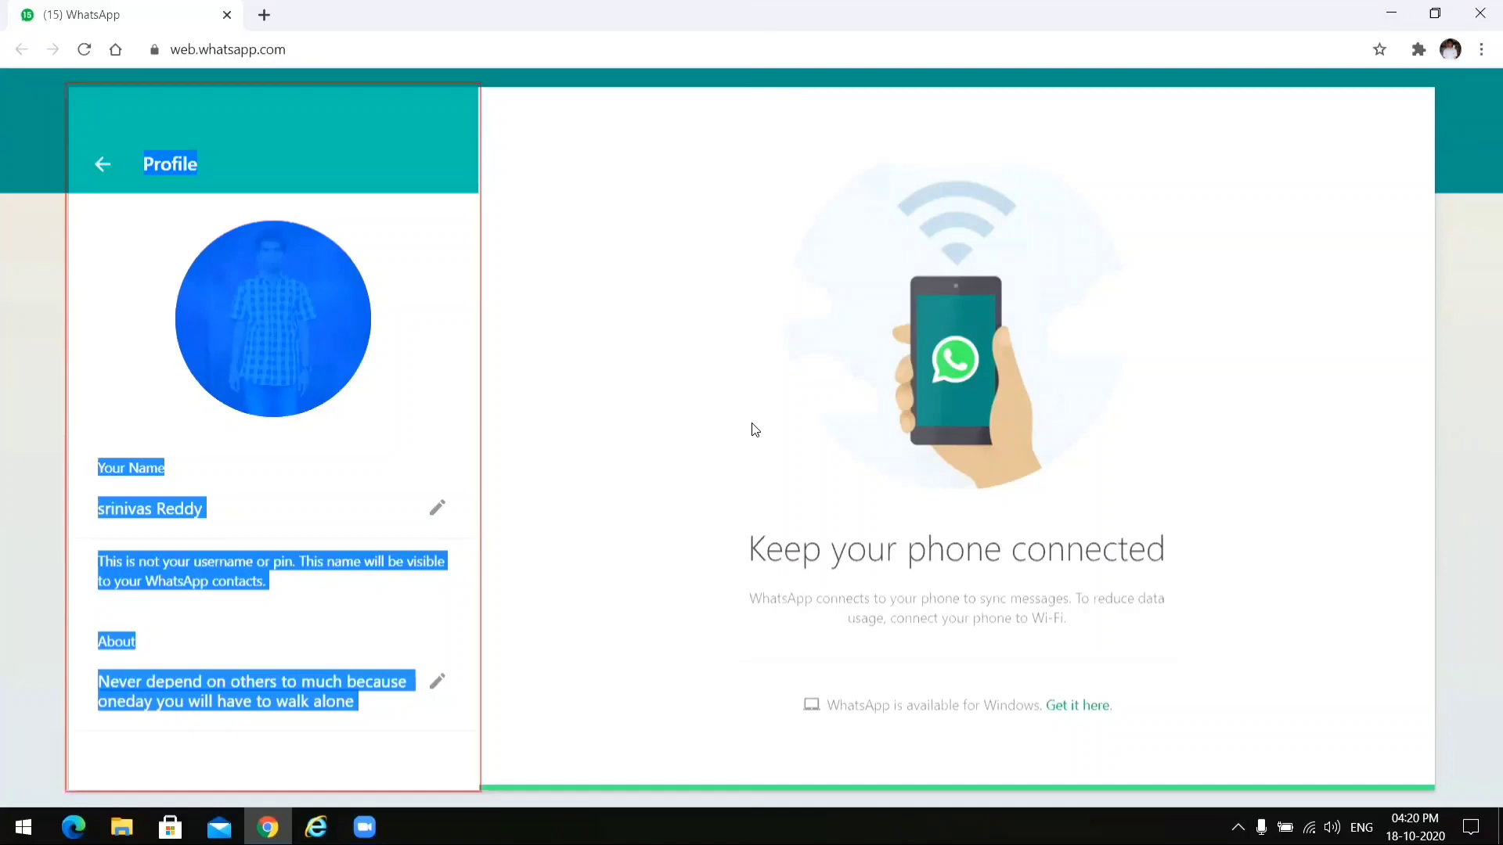
Open the profile photo options menu and dismiss it without choosing anything
key(Tab)
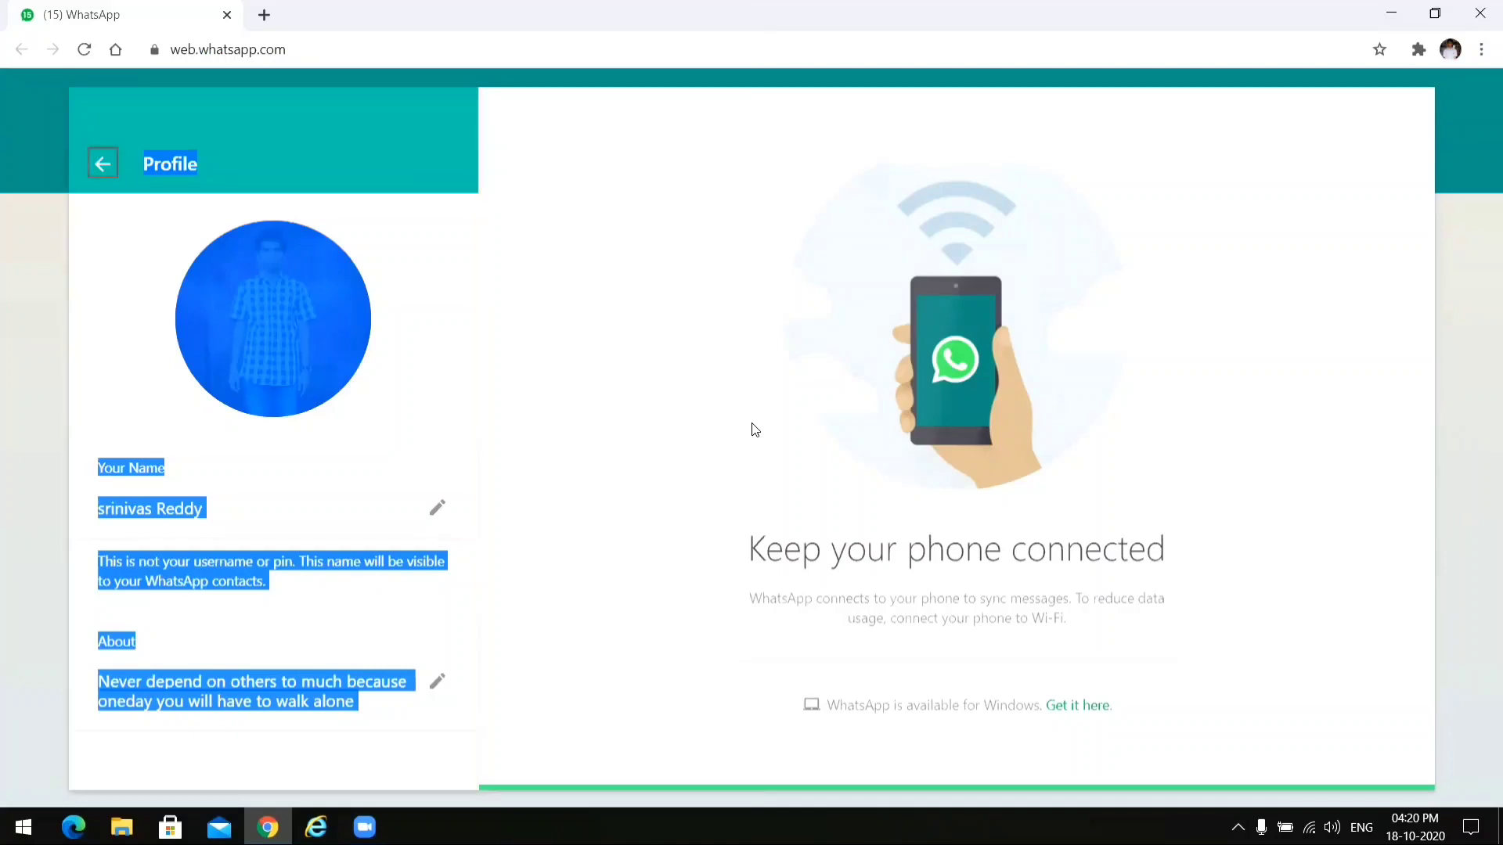
key(Tab)
key(Tab)
key(shift+Tab)
key(Tab)
key(Return)
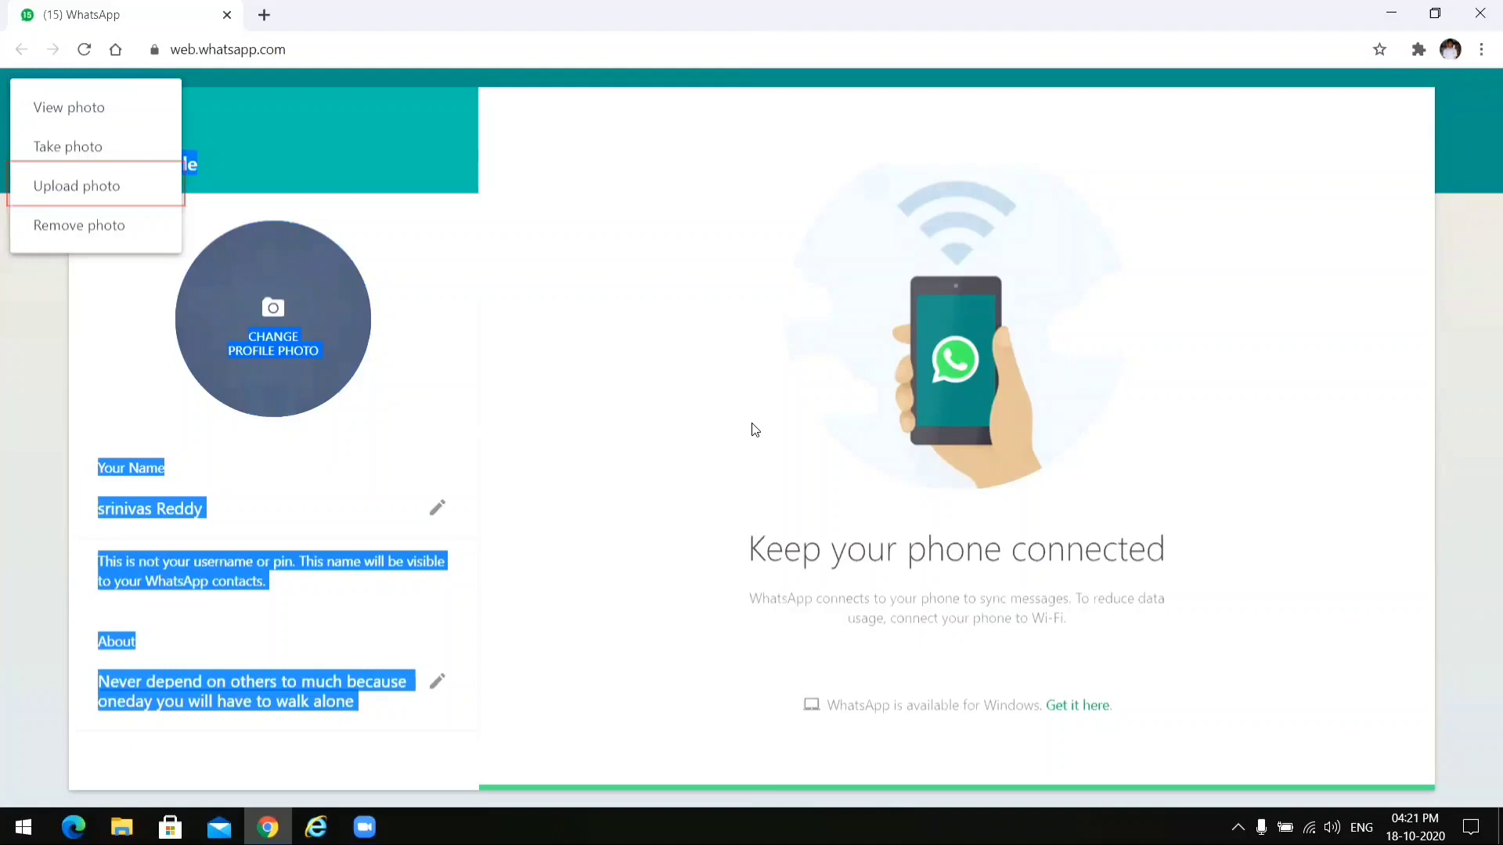
key(Escape)
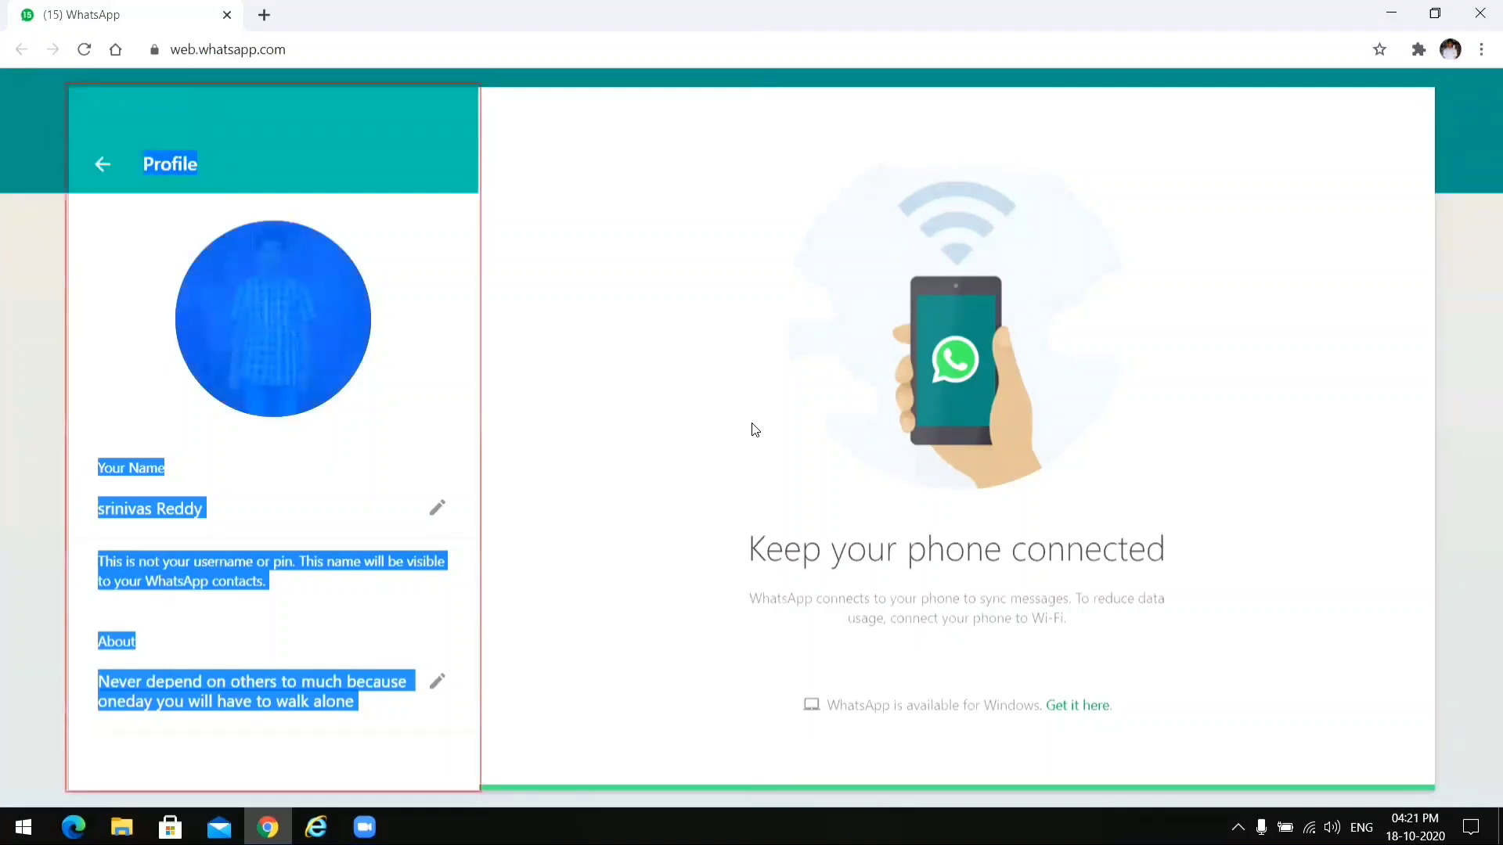
Close the Profile panel and return to the chat list
key(Tab)
key(Tab)
key(Tab)
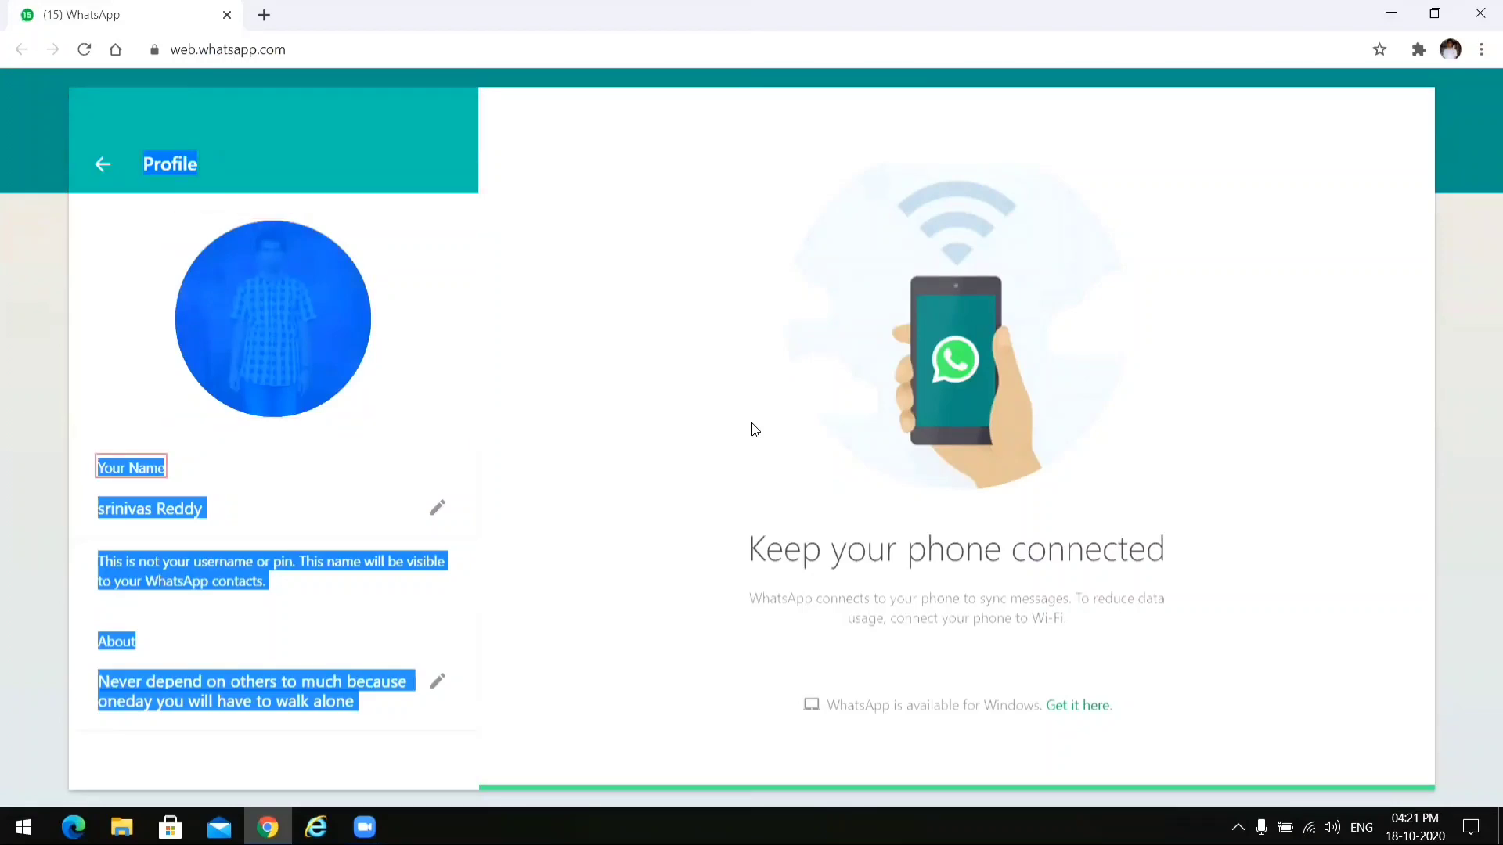
key(Escape)
key(Tab)
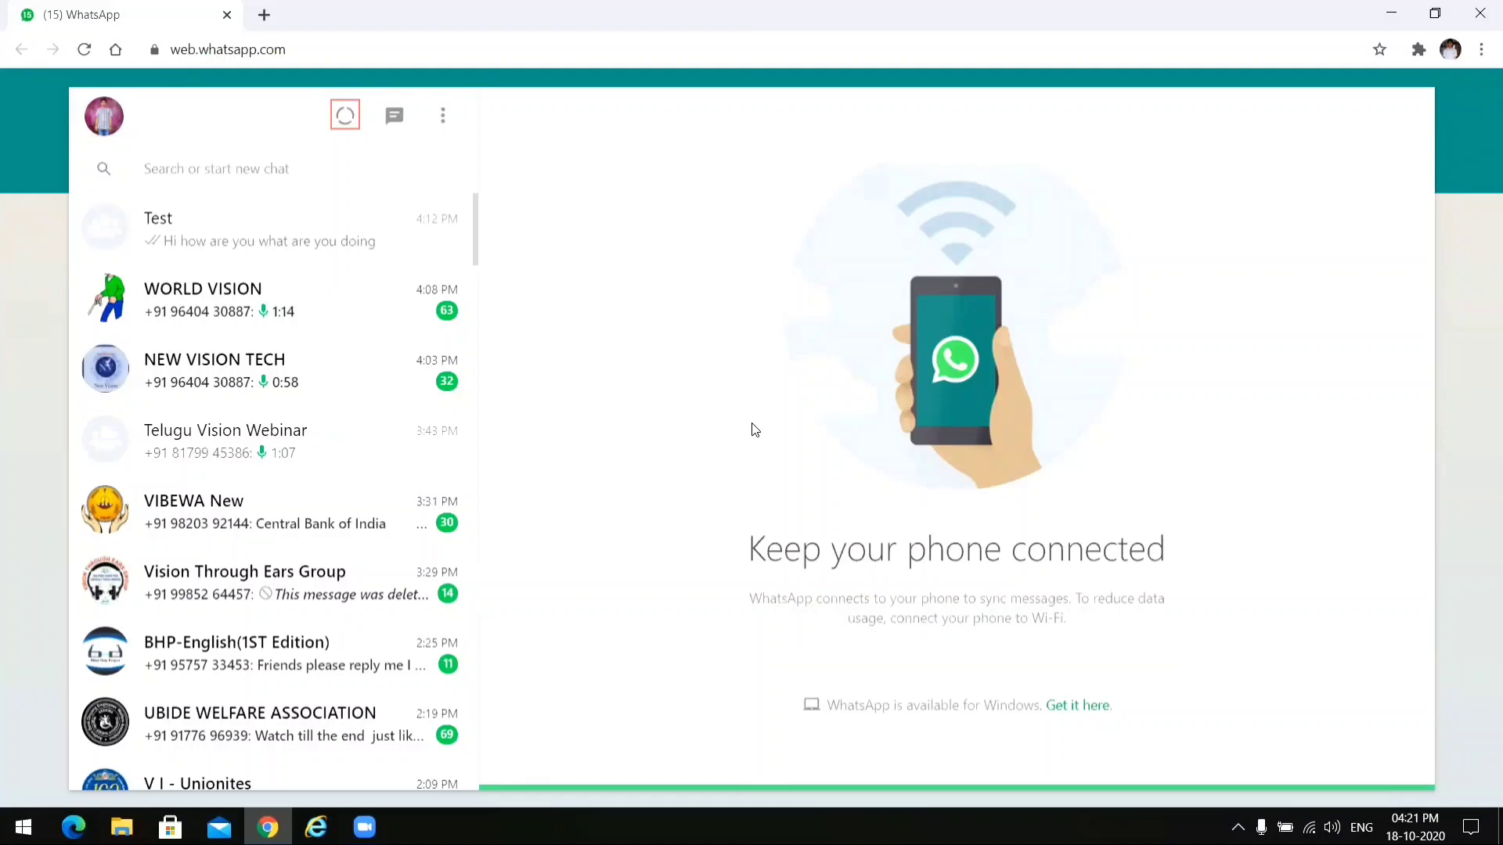
key(Tab)
Step through the three-dot menu from New group to Log out without choosing any
key(Return)
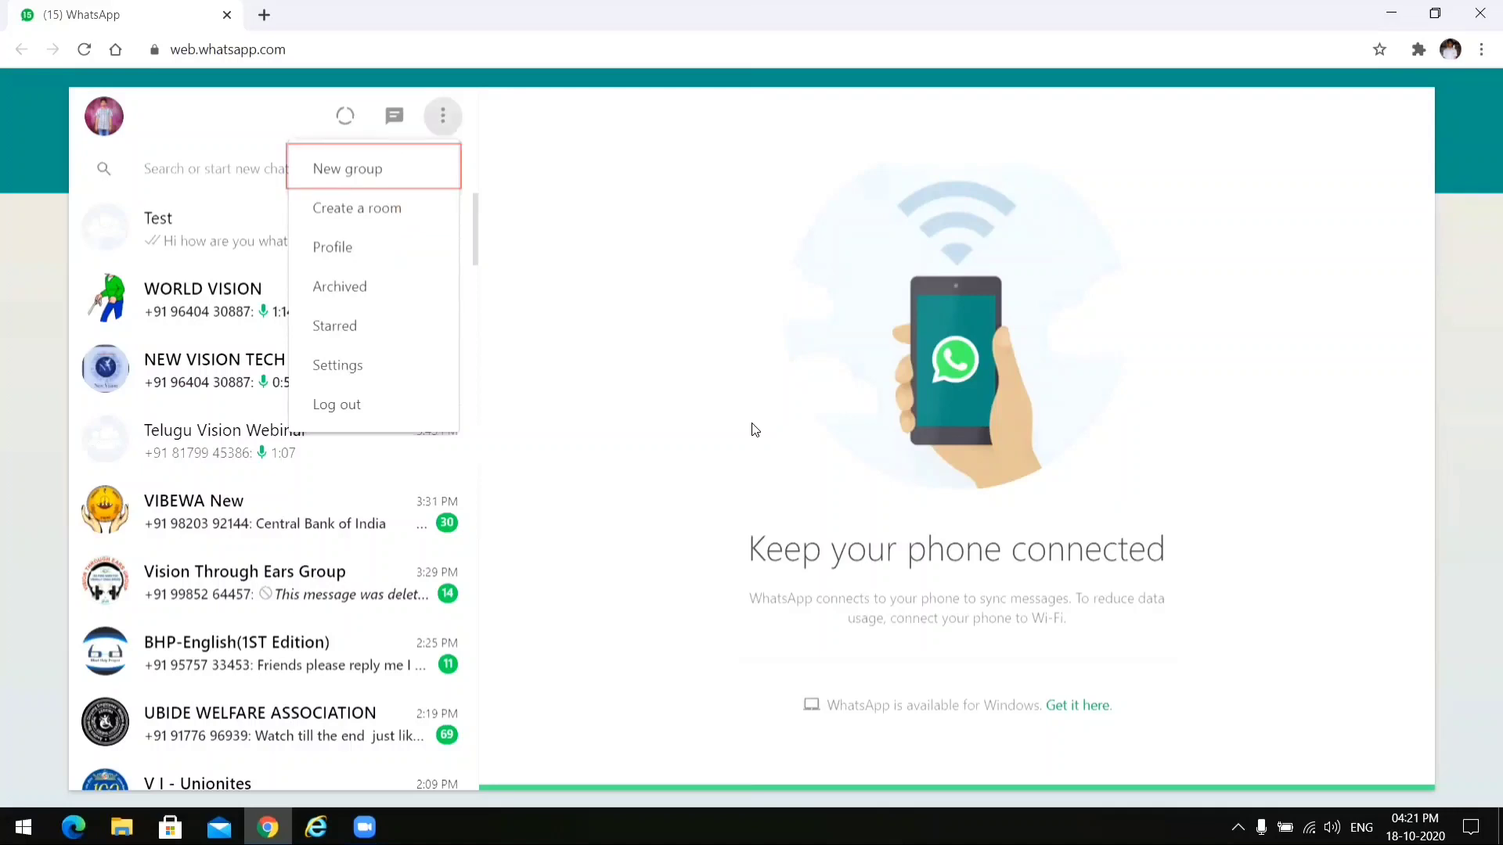
key(Down)
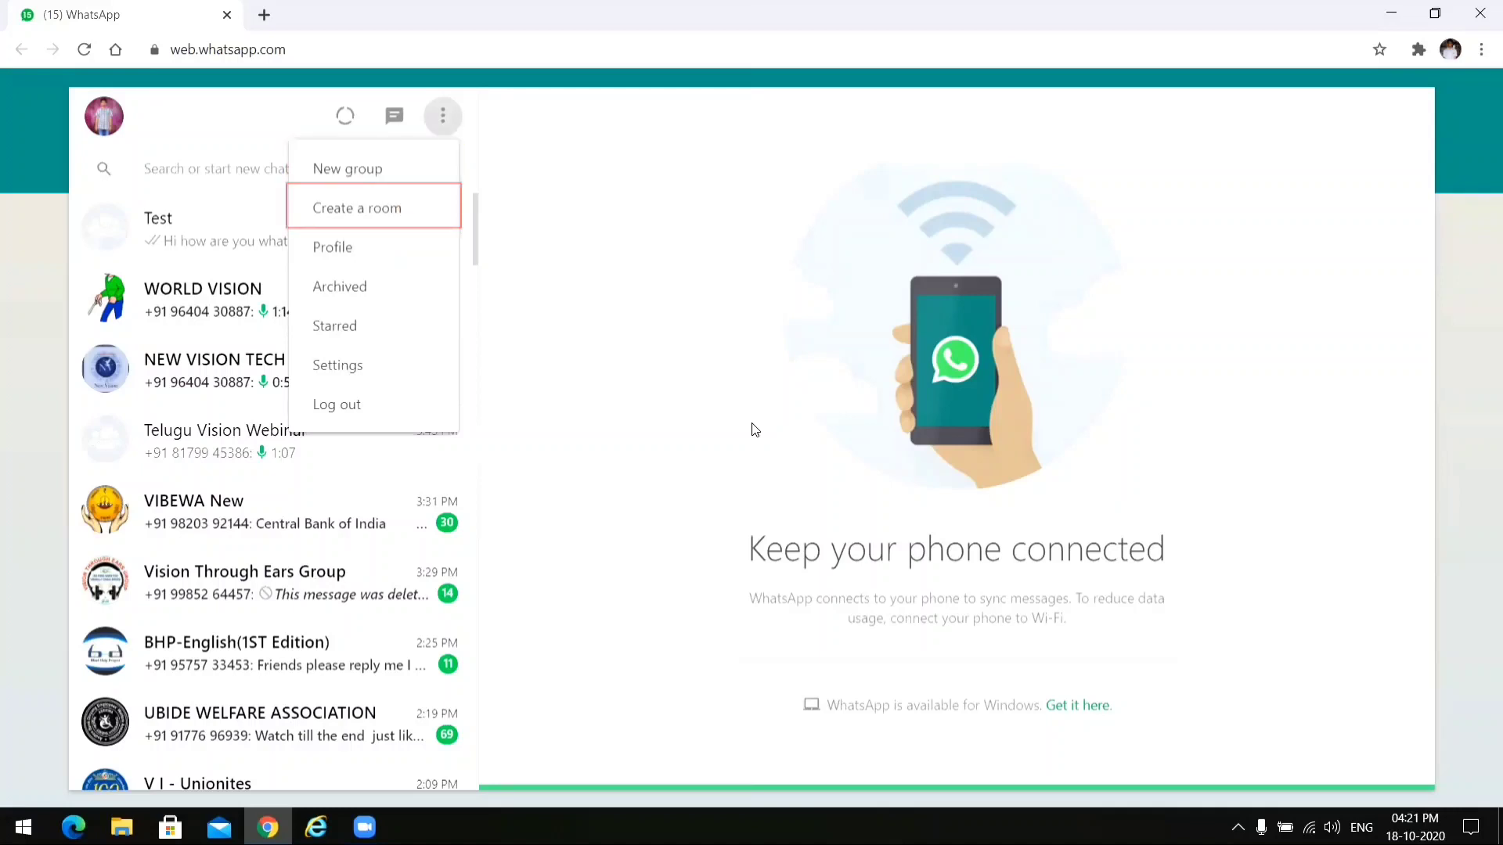
key(Down)
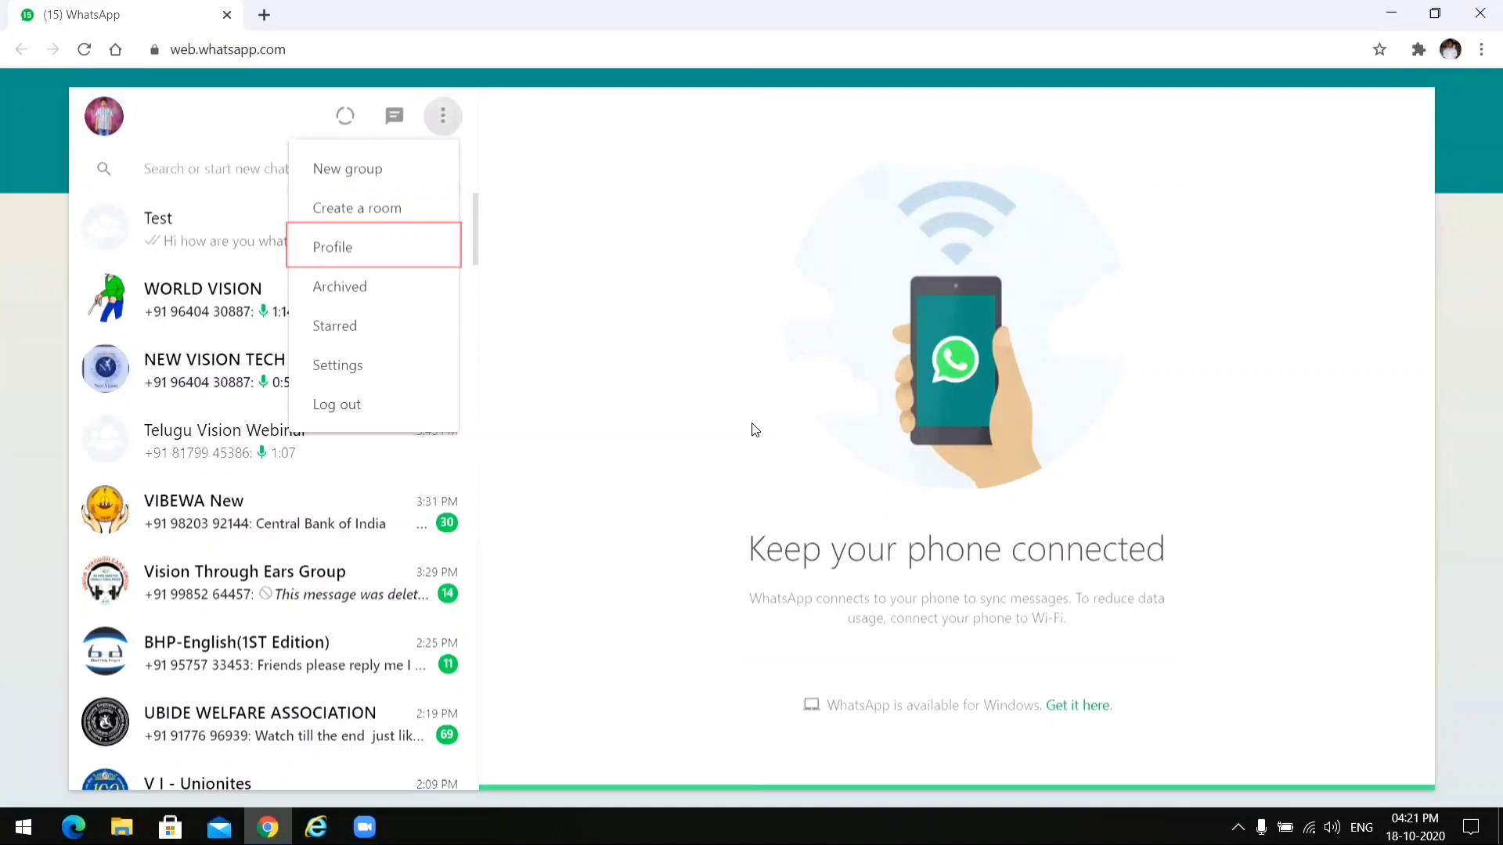
key(Down)
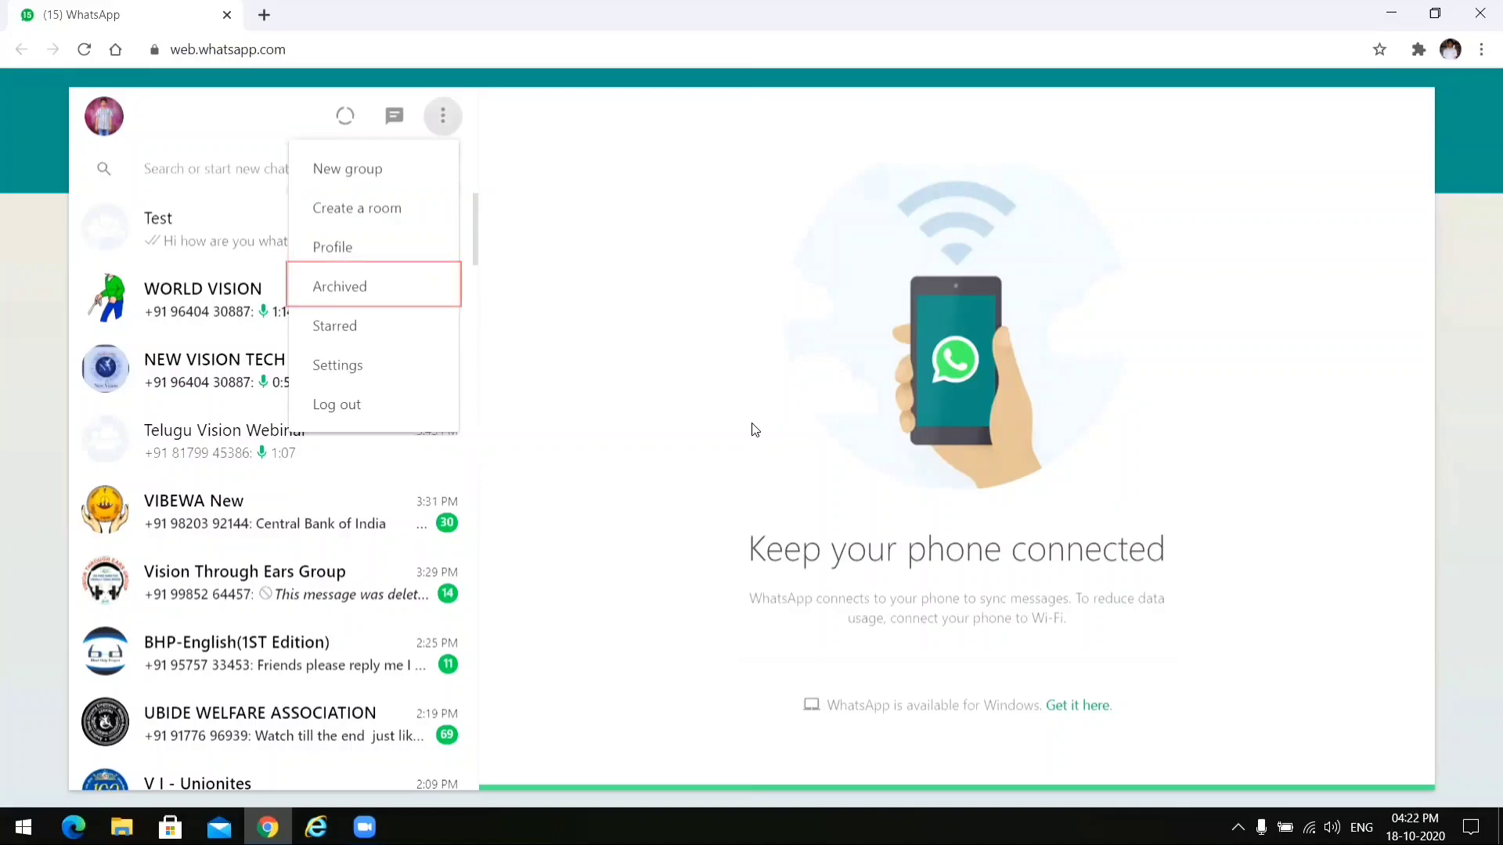
key(Down)
key(Down)
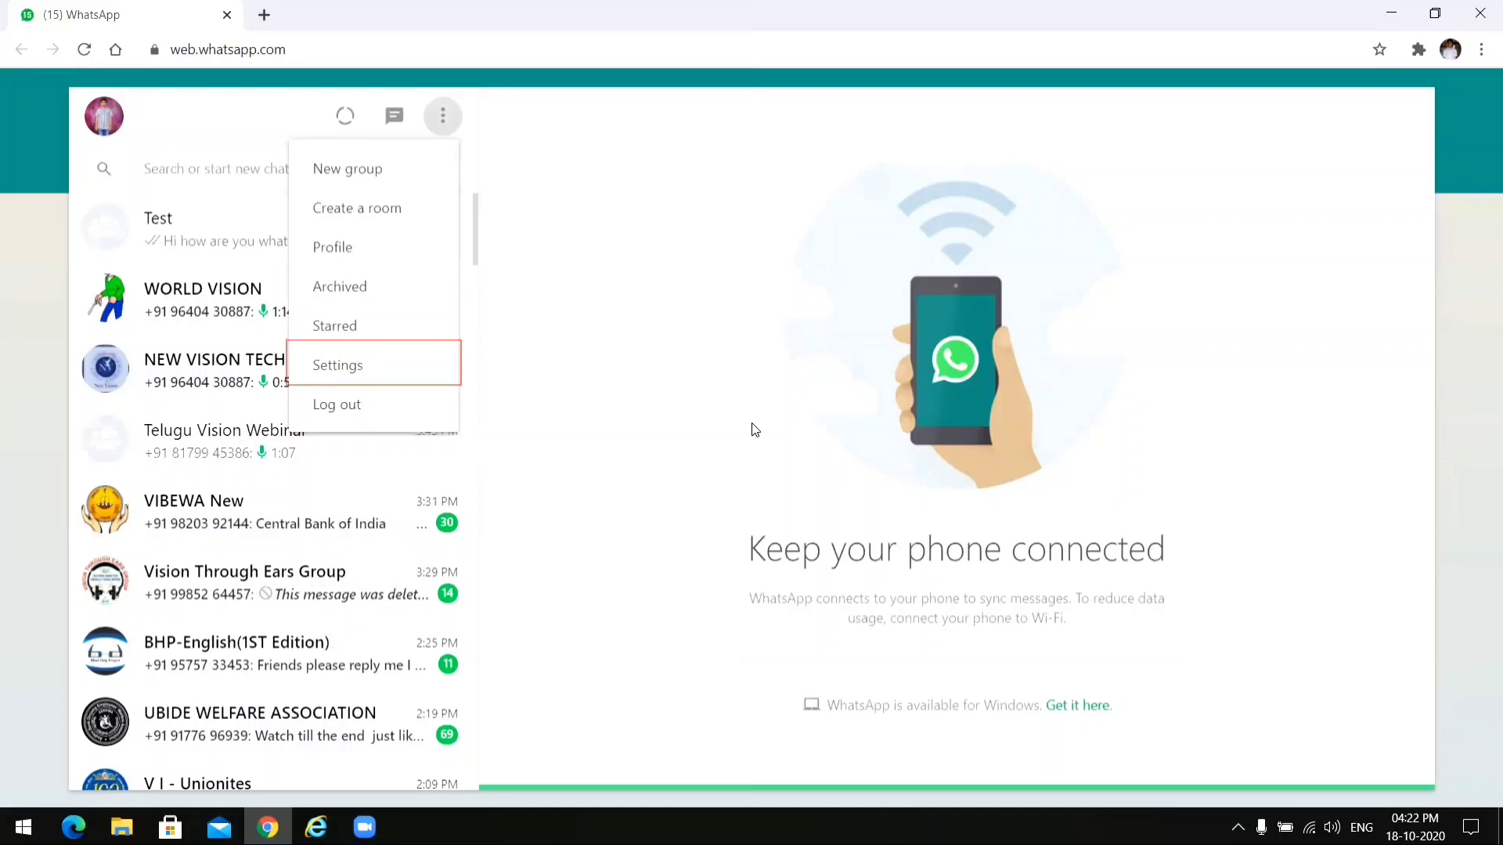
key(Down)
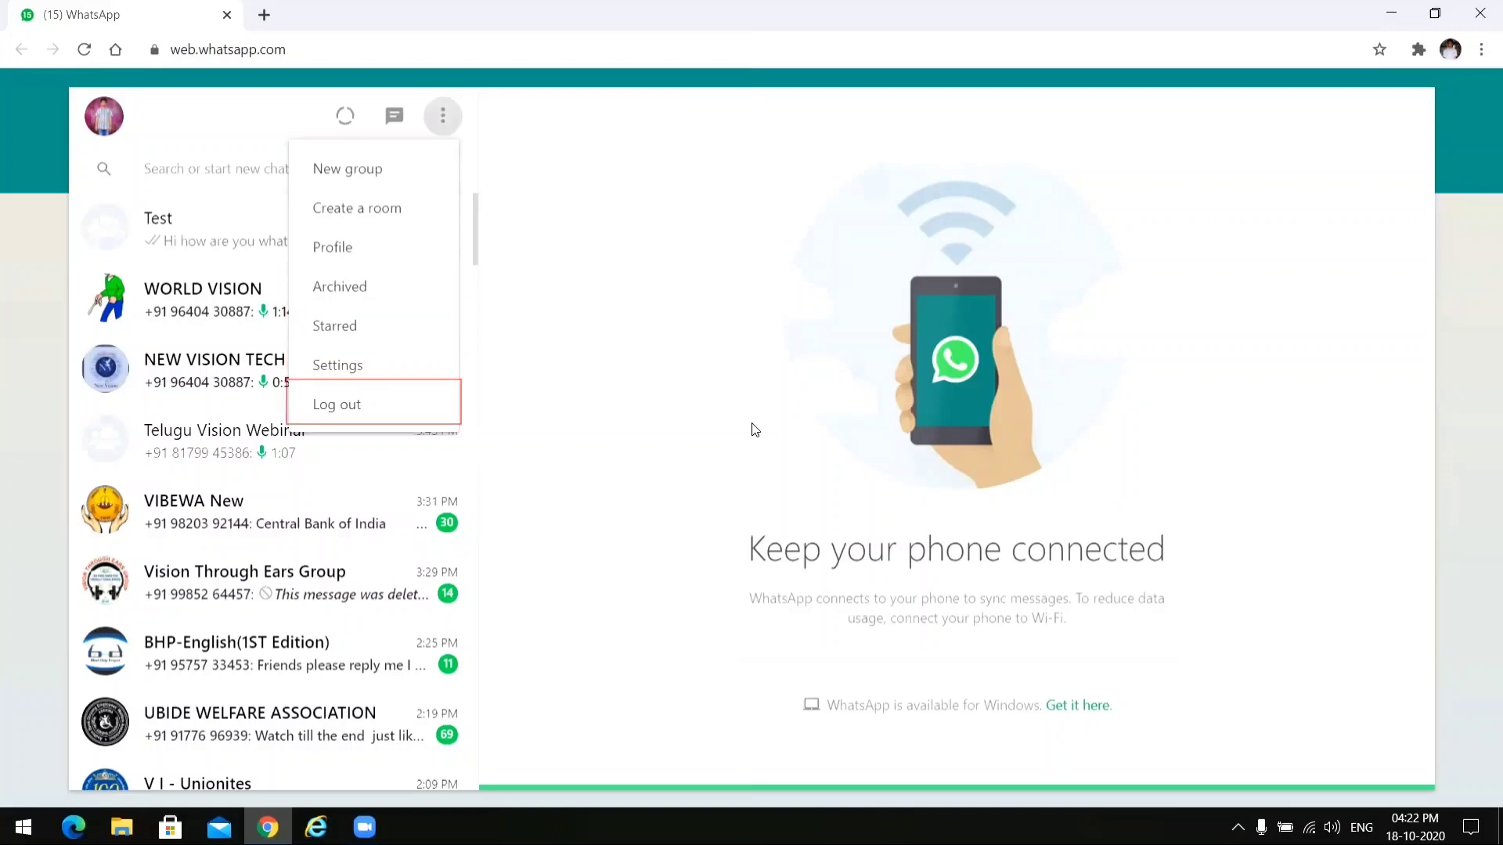